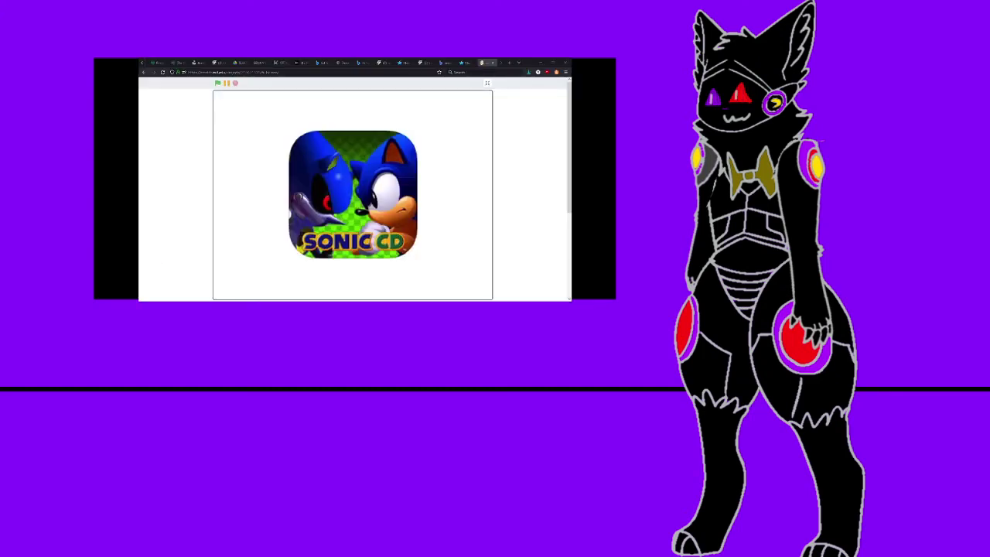
Step: Start the Sonic project with the green flag and let it play to the red-eyed Sonic by the gem ring
click(218, 84)
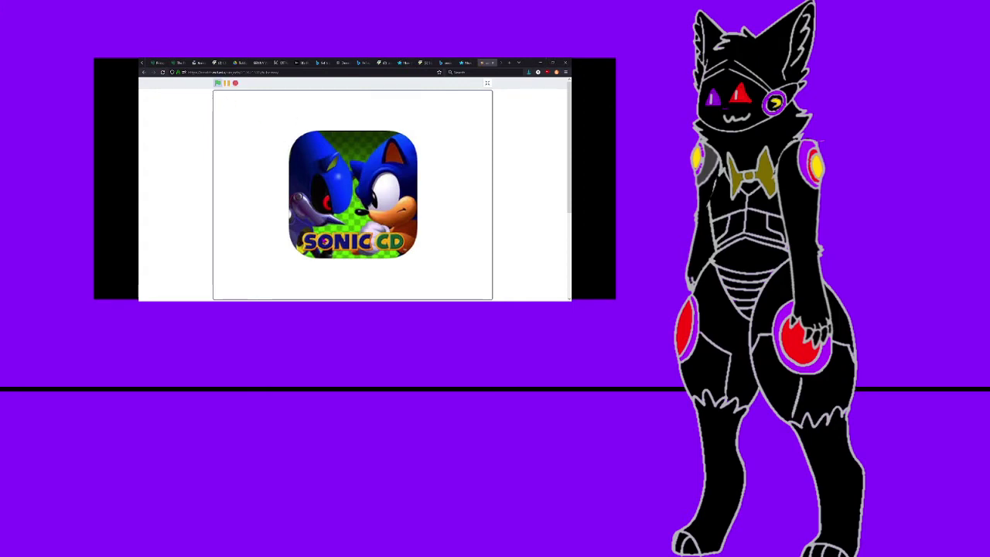